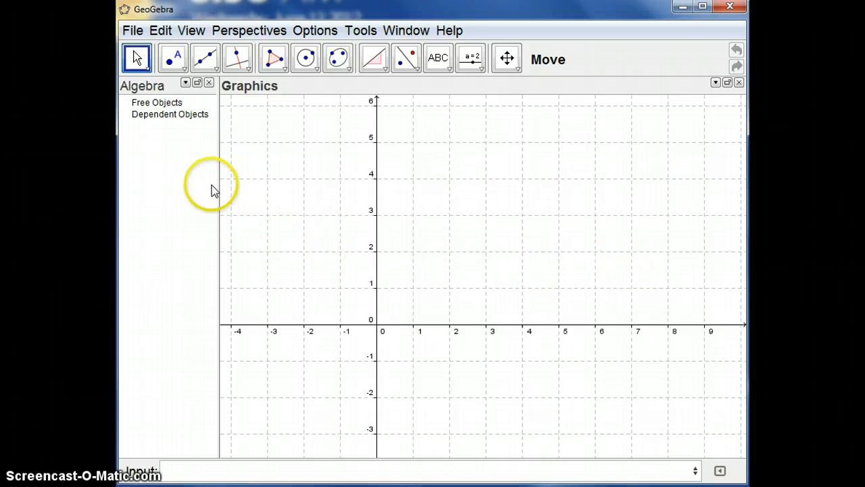
Step: Plot two points on the coordinate grid, one at (1, 2) and another at (6, 4)
left_click(174, 61)
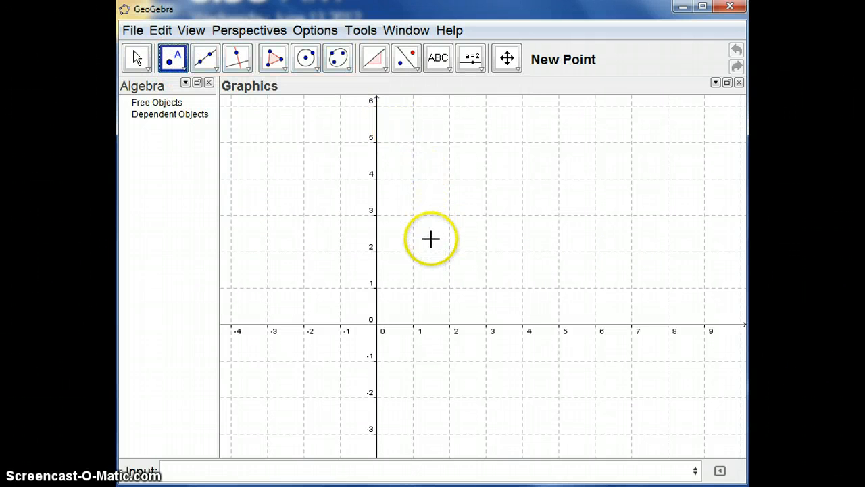
left_click(413, 252)
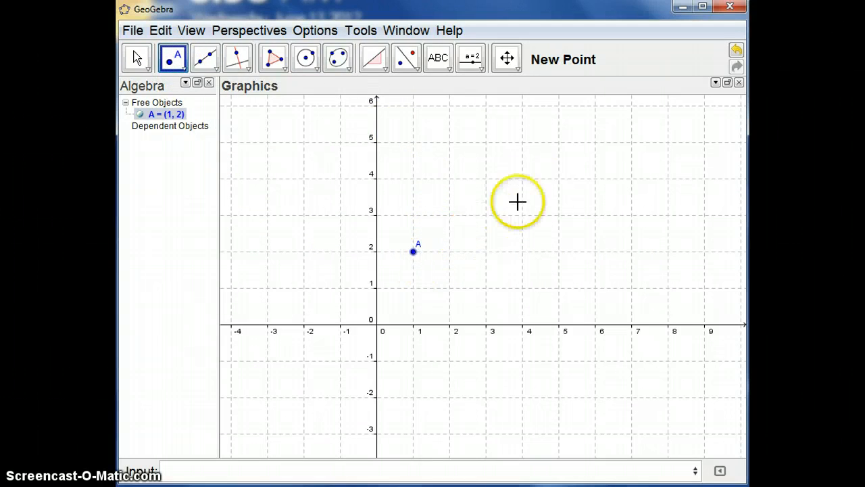
left_click(595, 179)
left_click(634, 205)
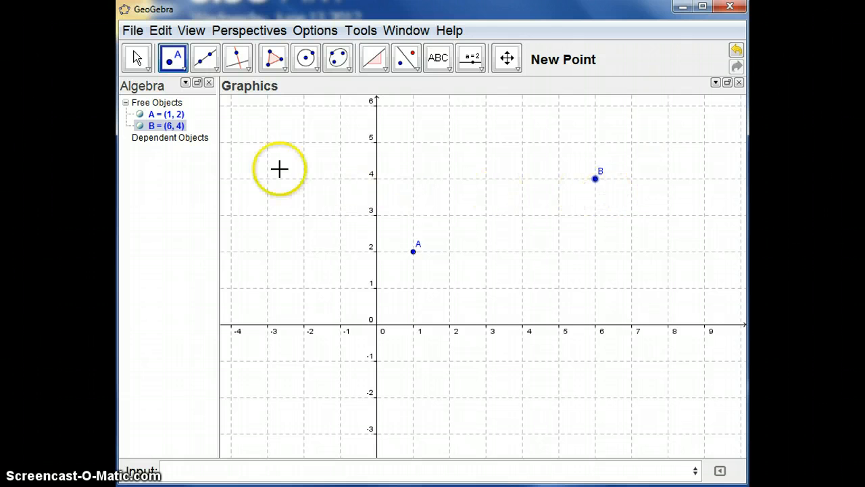
Step: Draw a line through points A and B and display its equation in y = mx + b form
left_click(218, 72)
mouse_move(225, 76)
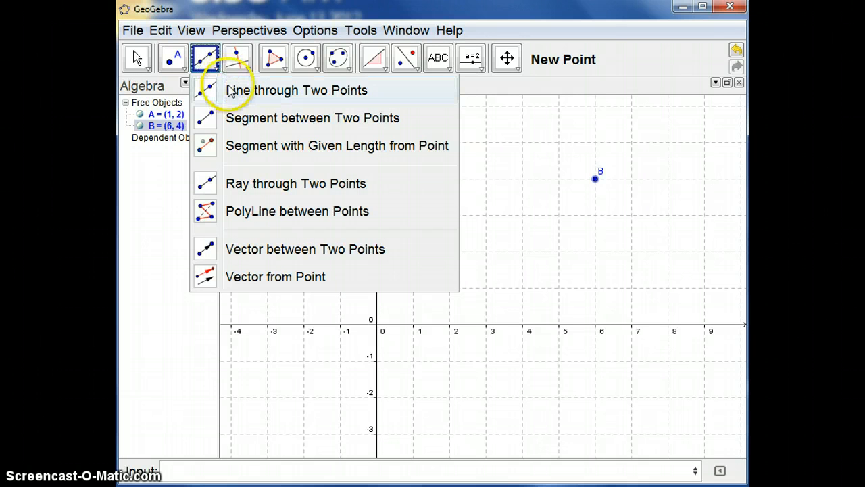
left_click(230, 92)
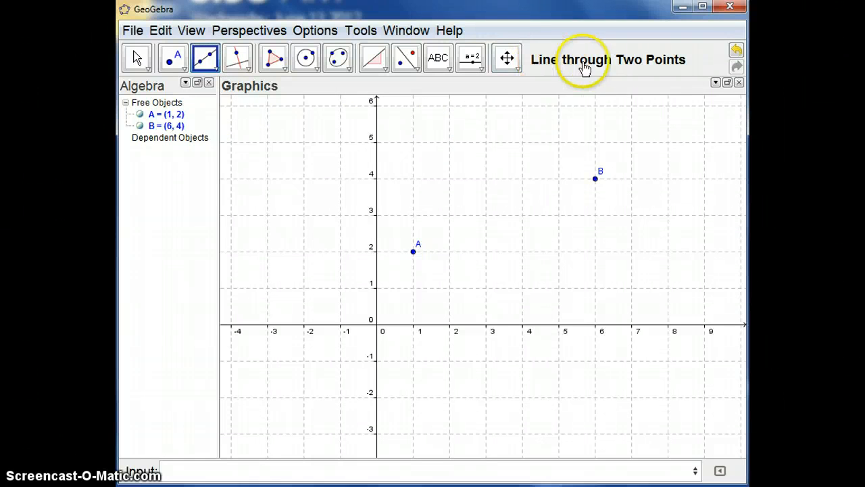
left_click(414, 252)
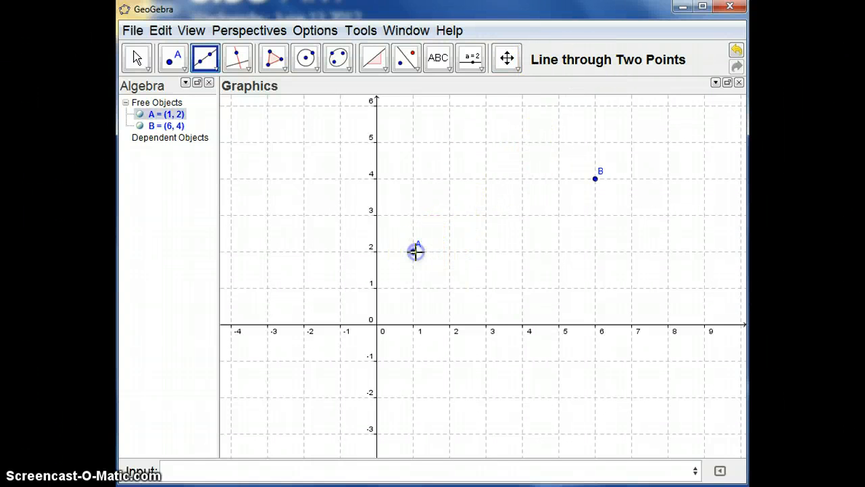
left_click(595, 179)
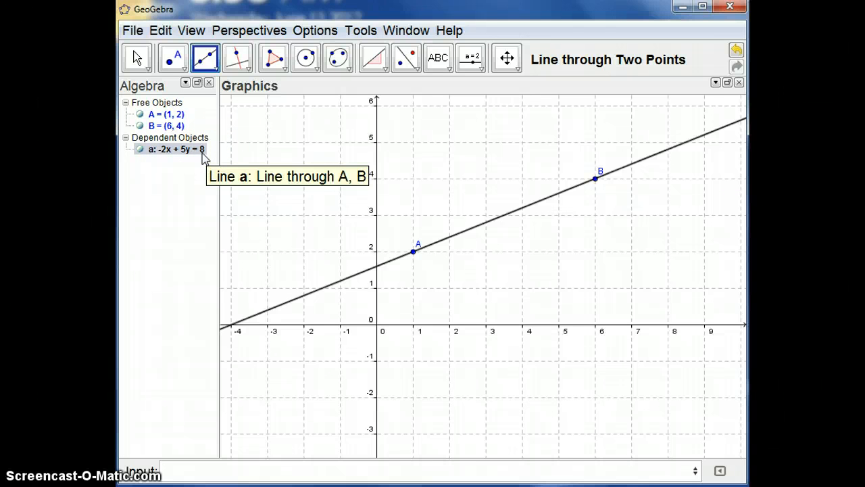
right_click(175, 150)
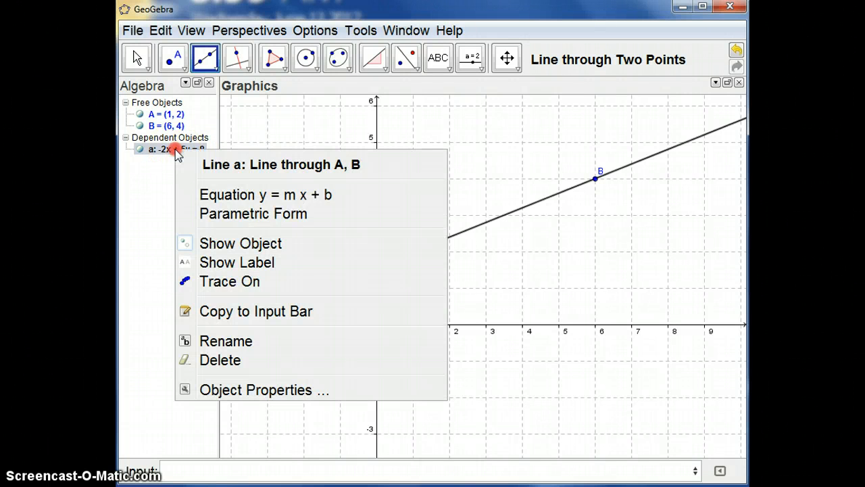
left_click(227, 197)
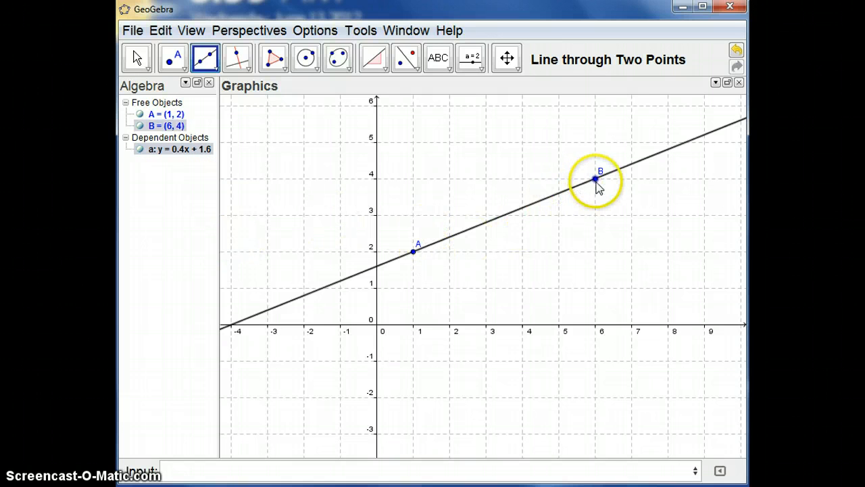
Step: Move point B to (3, 5) to change the slope of the line through A and B
left_click_drag(596, 181, 612, 224)
left_click(137, 58)
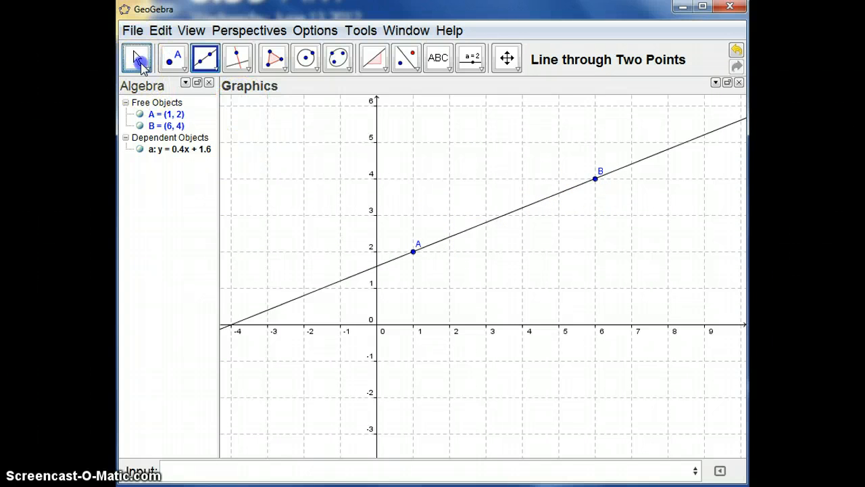
mouse_move(596, 180)
left_mouse_down()
mouse_move(536, 140)
mouse_move(496, 149)
mouse_move(486, 143)
left_mouse_up()
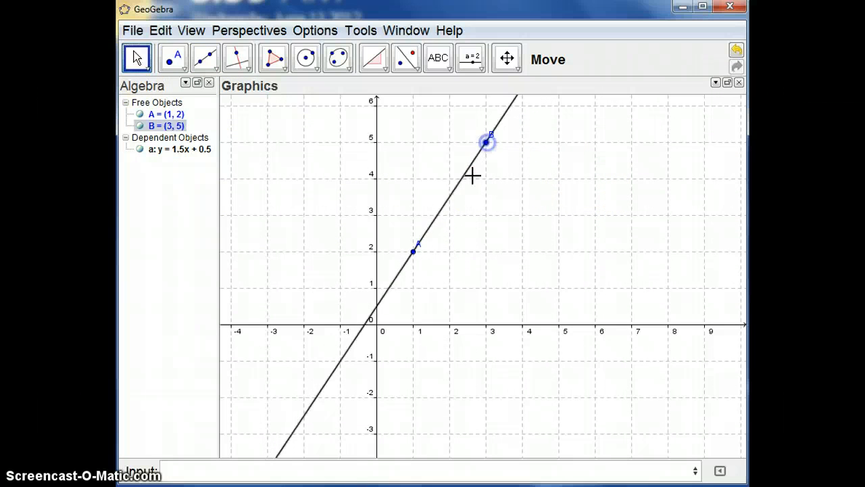
left_click(456, 239)
left_click(167, 151)
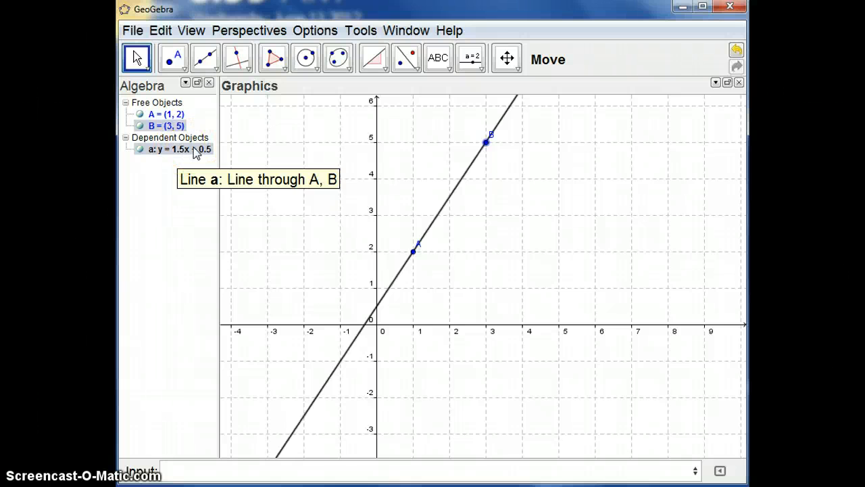
Step: Graph a second line by entering the equation y=2x+4
left_click(195, 470)
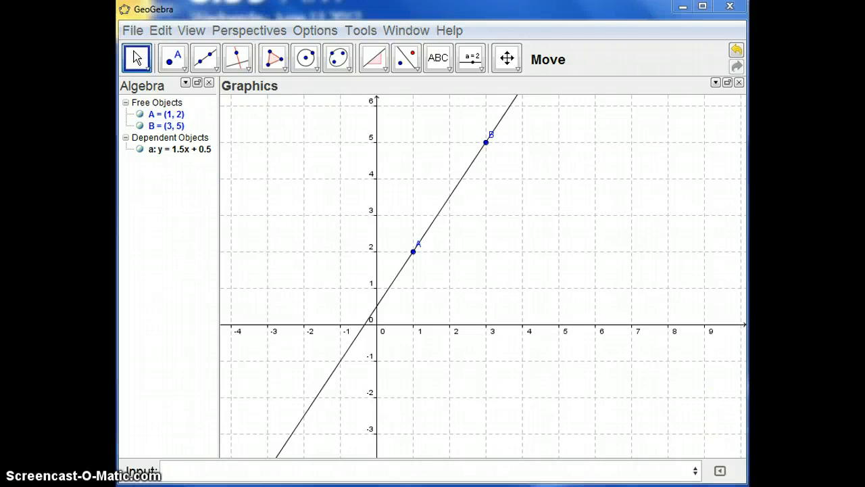
left_click(207, 472)
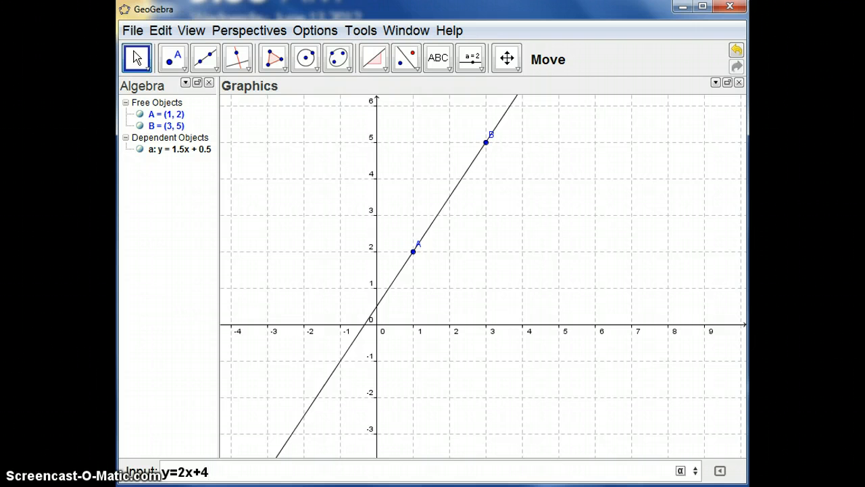
key("Return")
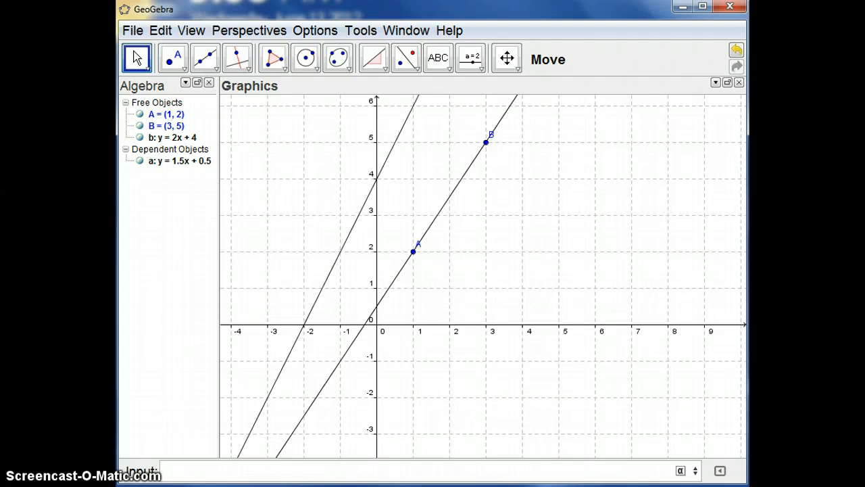
Step: Shift line b to about y = 2x - 6.48 and move point B to about (4.86, -0.18) so the two lines cross
left_click(380, 170)
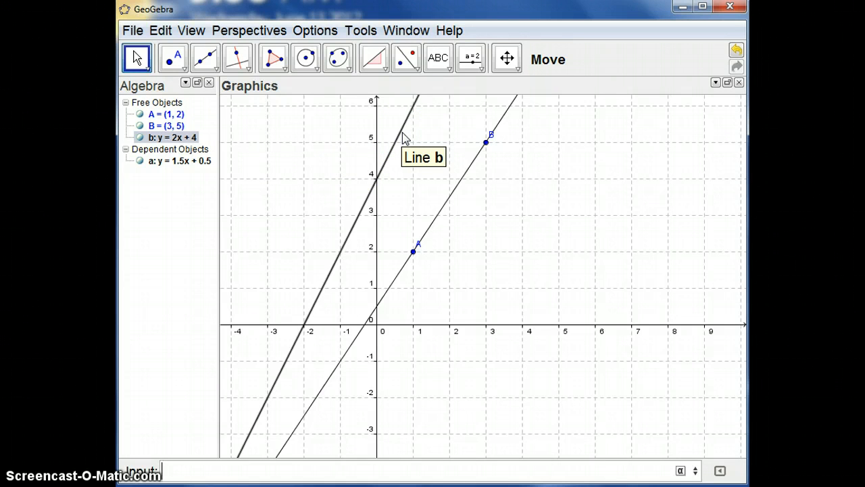
left_click_drag(403, 138, 561, 194)
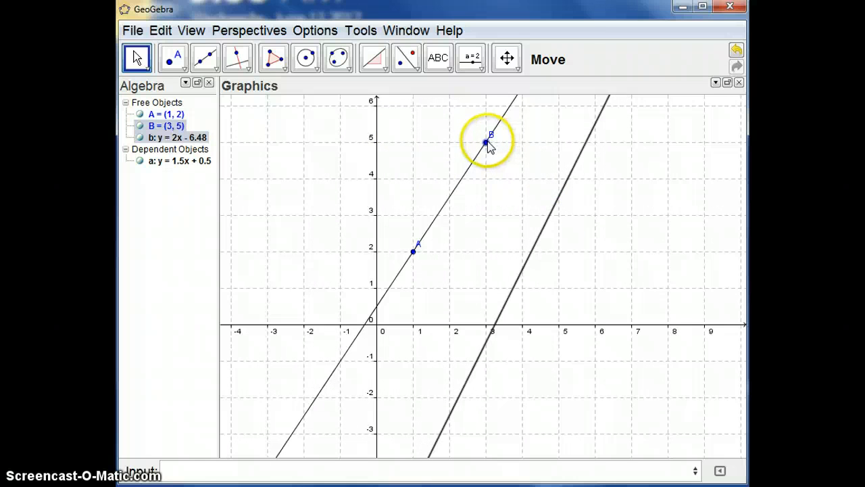
left_click_drag(487, 142, 555, 336)
left_click(604, 236)
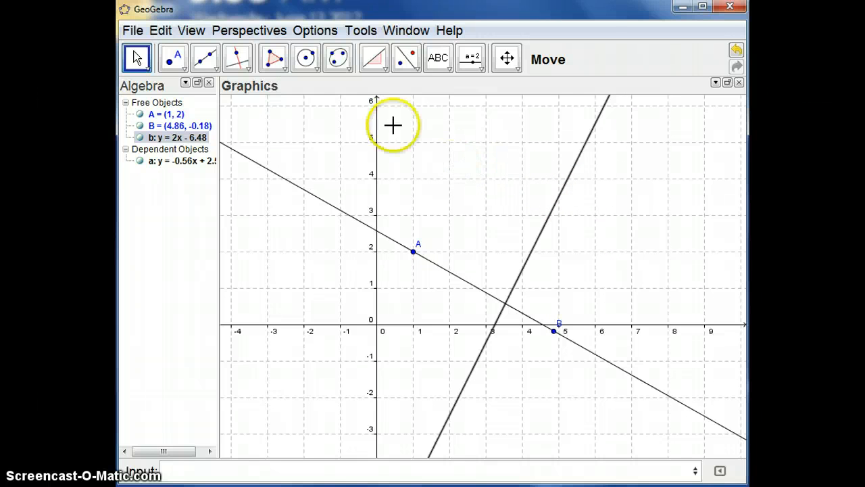
Step: Construct a line parallel to line b through a new point at about (5.32, 0.54)
left_click(245, 73)
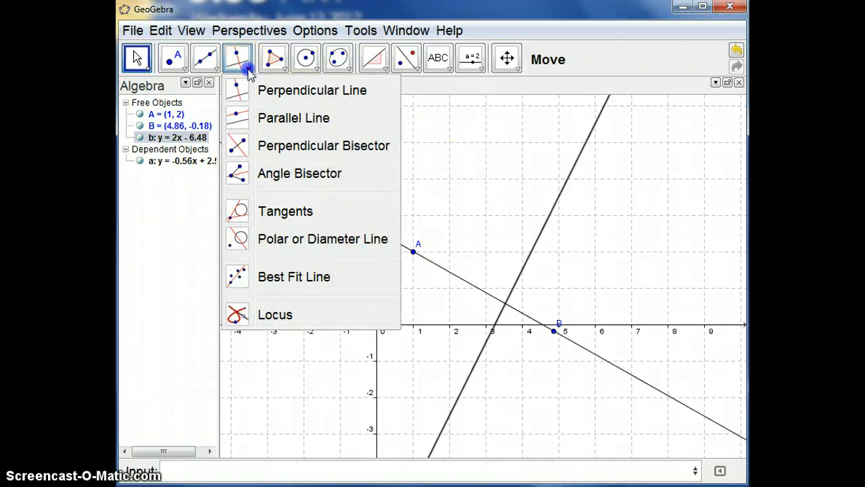
left_click(277, 120)
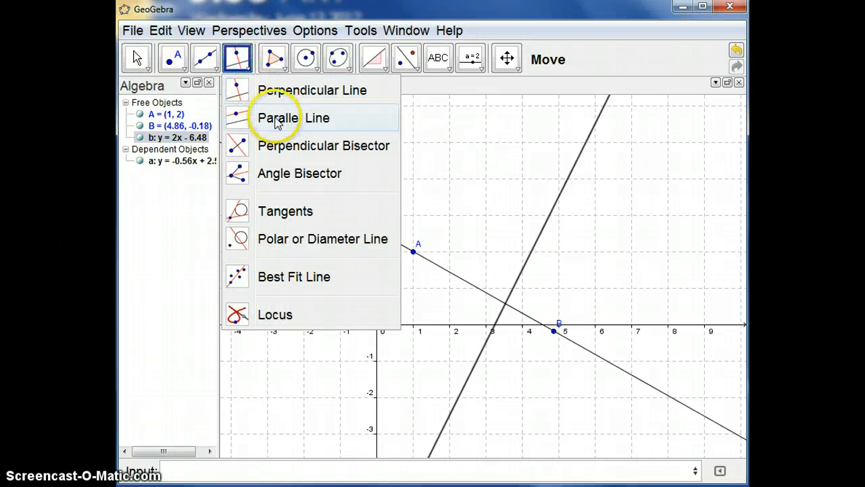
left_click(276, 118)
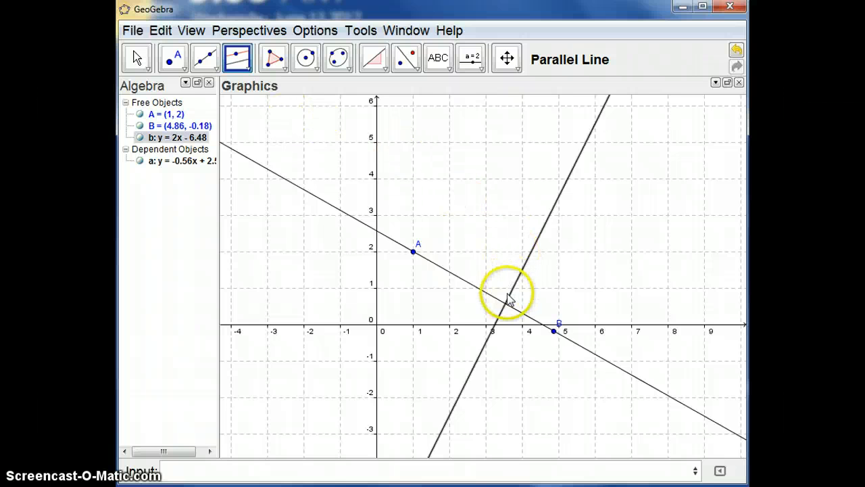
left_click(531, 258)
left_click(570, 304)
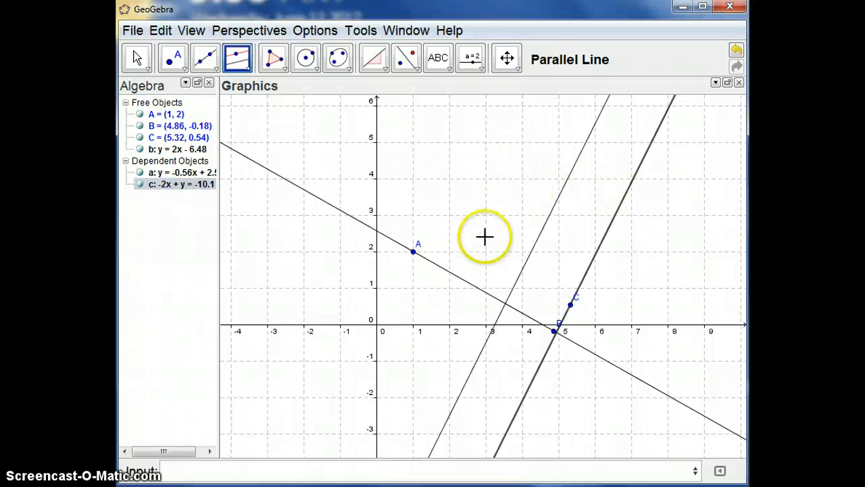
left_click(280, 178)
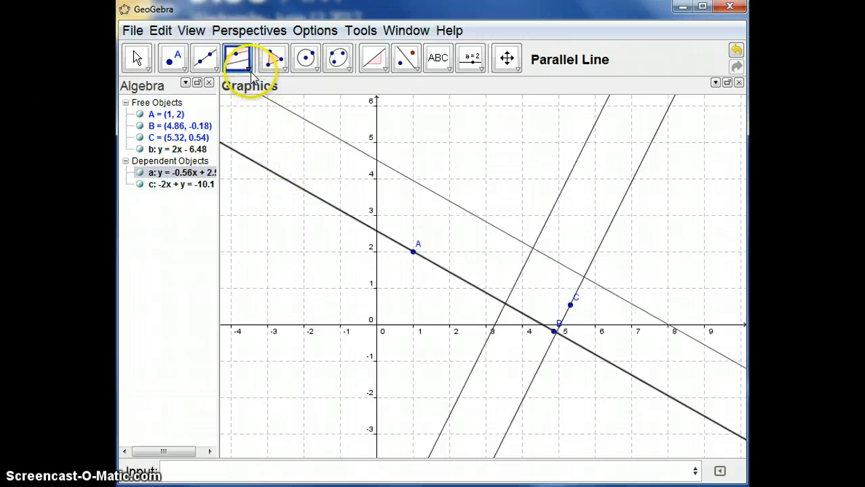
Step: Construct a line through point A perpendicular to the line through A and B
left_click(250, 70)
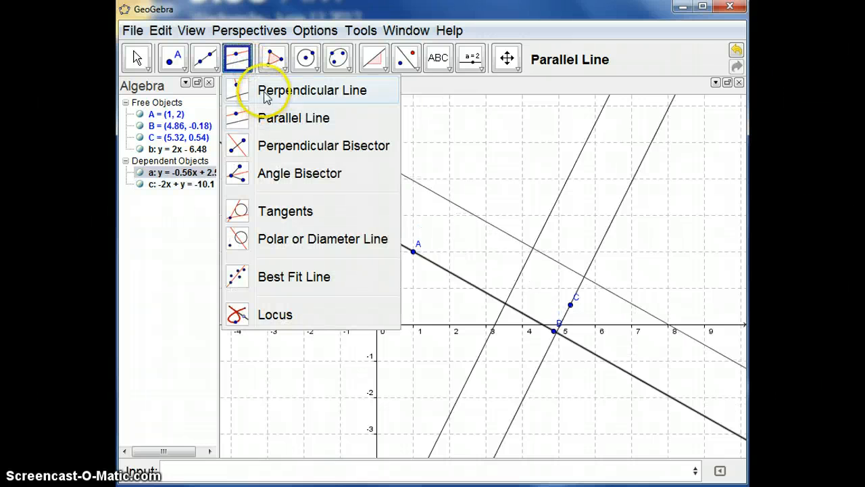
left_click(265, 90)
left_click(414, 252)
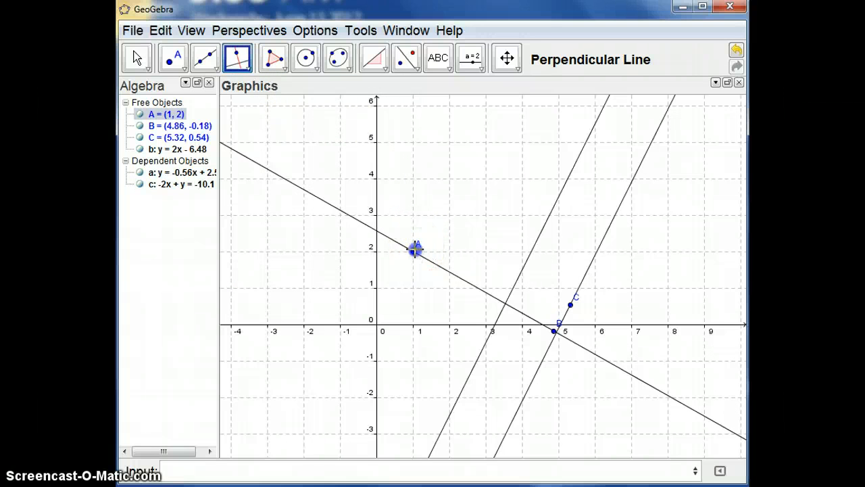
left_click(440, 269)
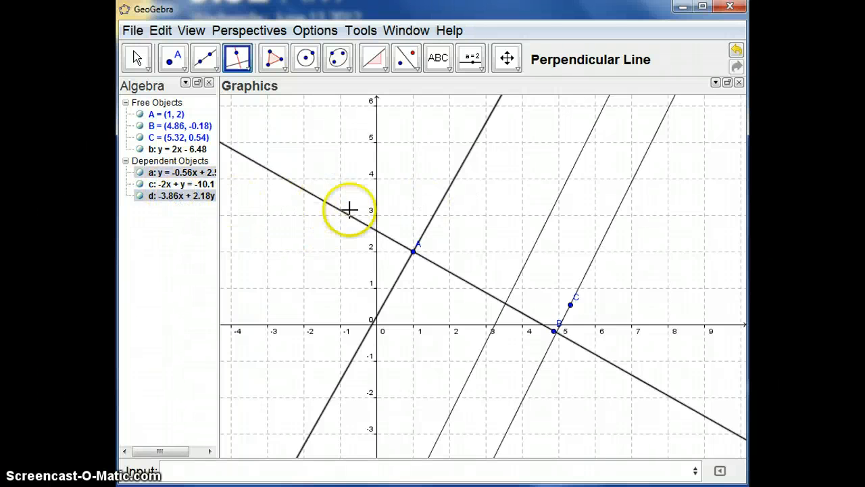
left_click(451, 190)
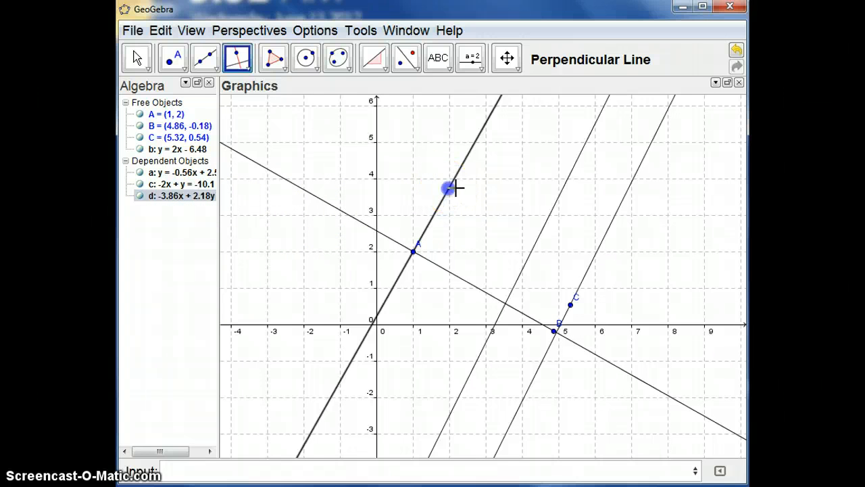
Step: Add slope measurements to the perpendicular line through A, to line b and to its parallel through C
left_click(386, 71)
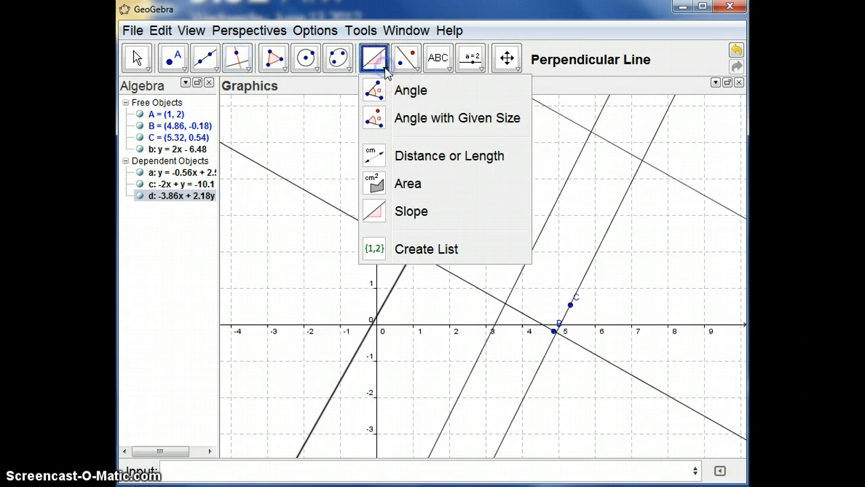
left_click(420, 209)
left_click(420, 238)
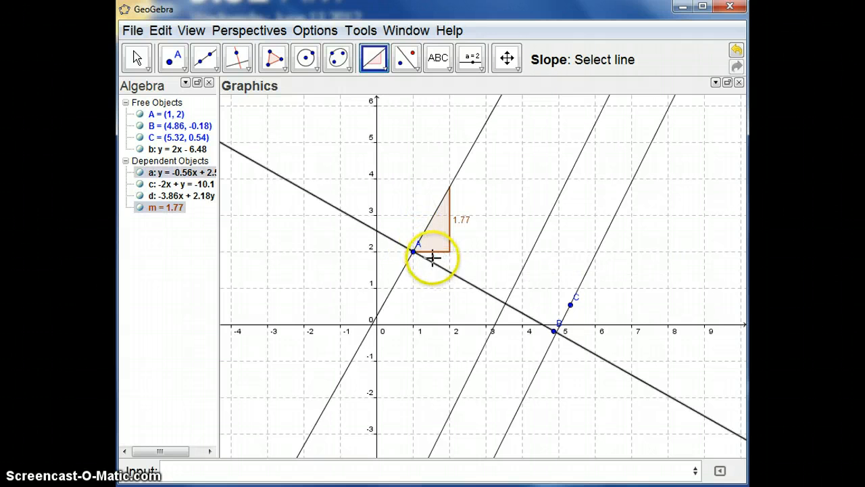
left_click(543, 231)
left_click(544, 230)
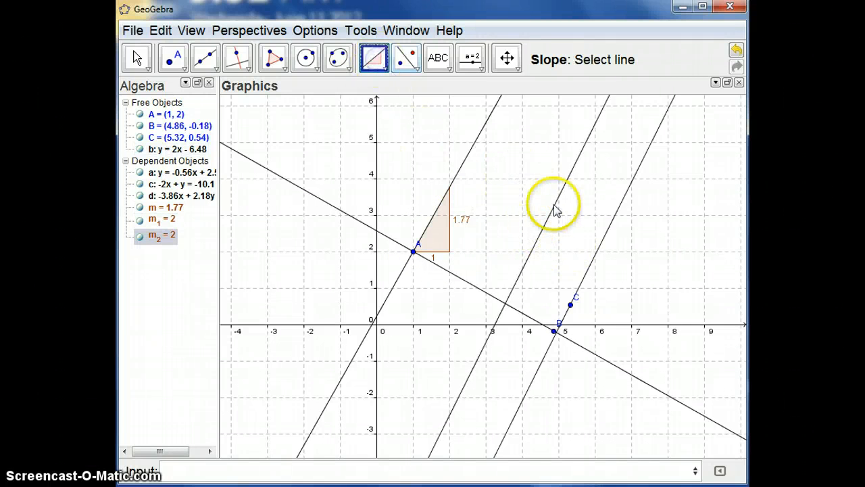
left_click(554, 212)
left_click(584, 283)
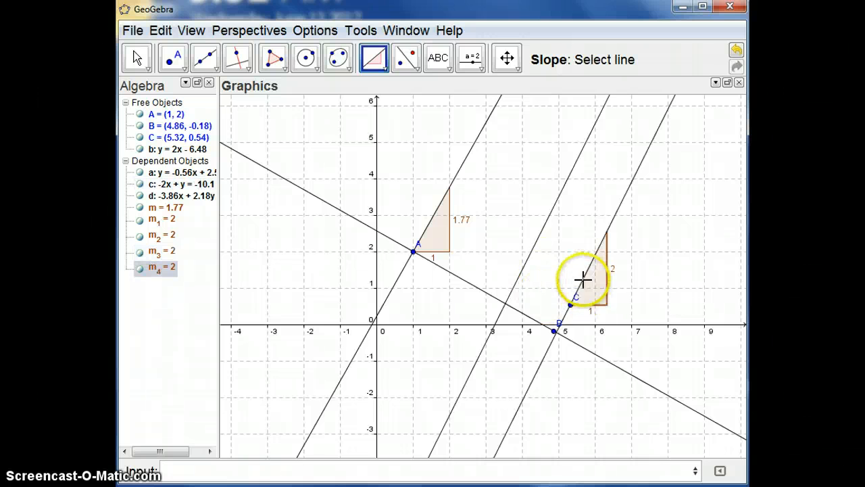
left_click(518, 274)
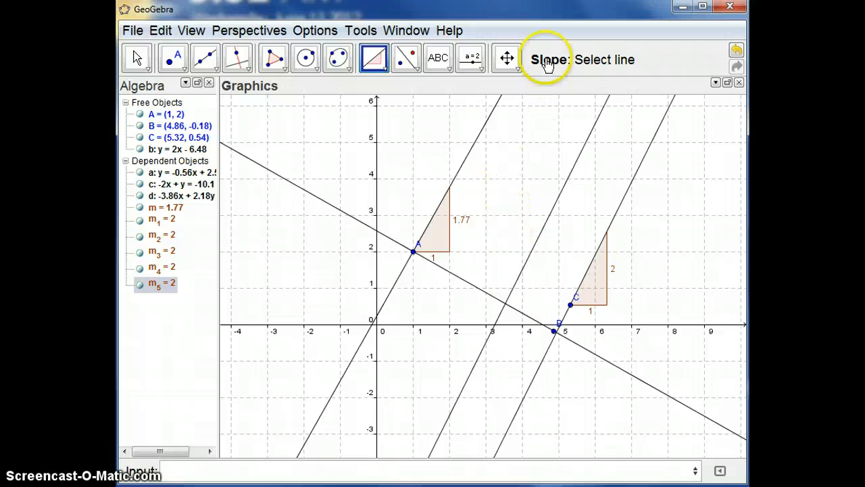
Step: Zoom out the graphics view to examine the slope triangles of all the measured lines
left_click(507, 59)
scroll(573, 214, "up", 3)
scroll(573, 211, "down", 6)
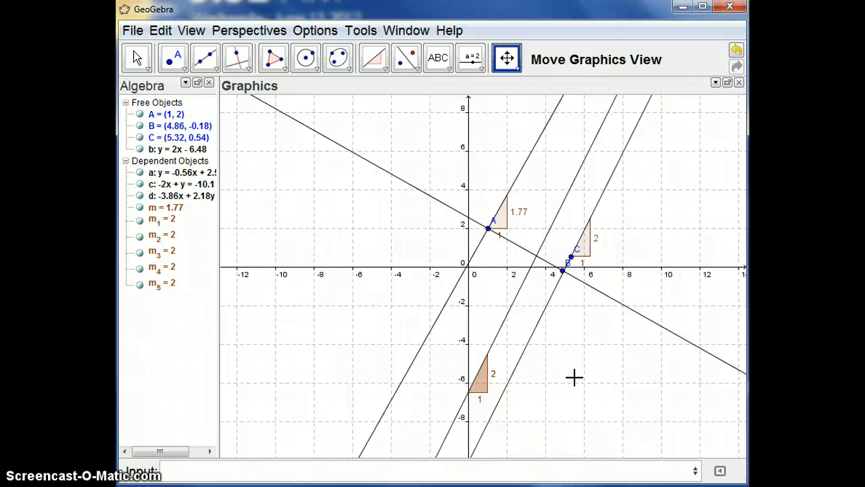
left_click(594, 365)
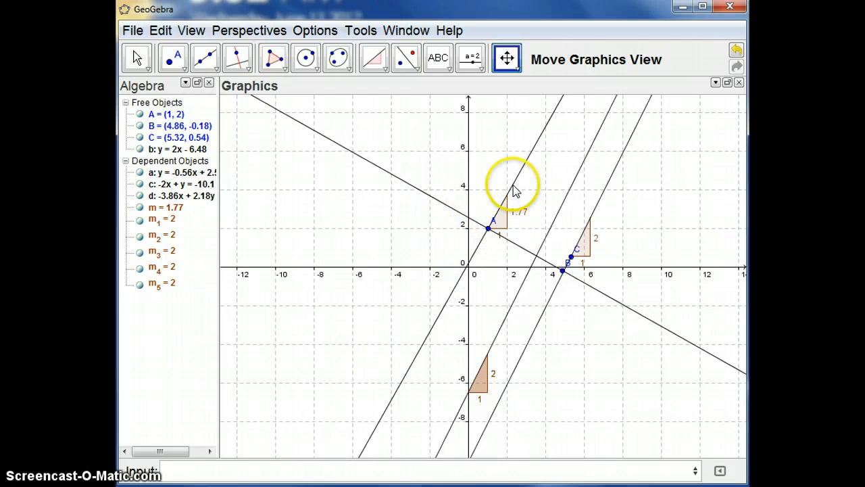
left_click(137, 58)
left_click(527, 166)
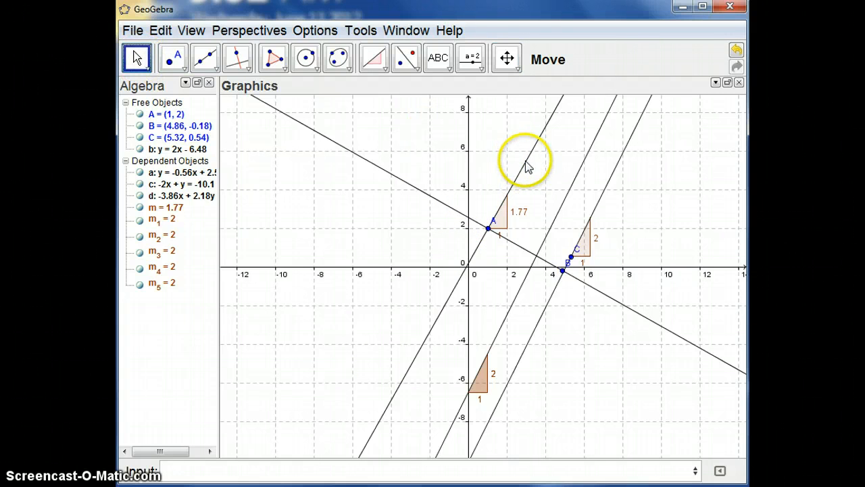
Step: Delete the perpendicular through A, the line through A and B, the parallel through C and line b
key("Delete")
left_click(509, 234)
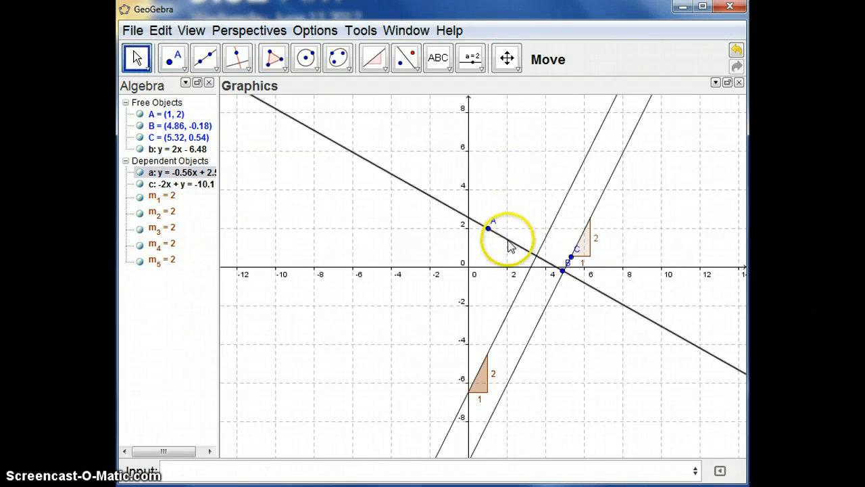
key("Delete")
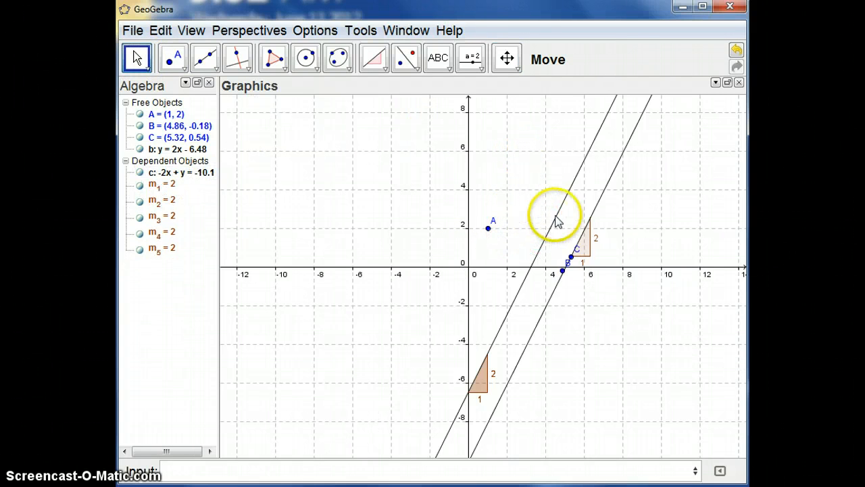
right_click(162, 173)
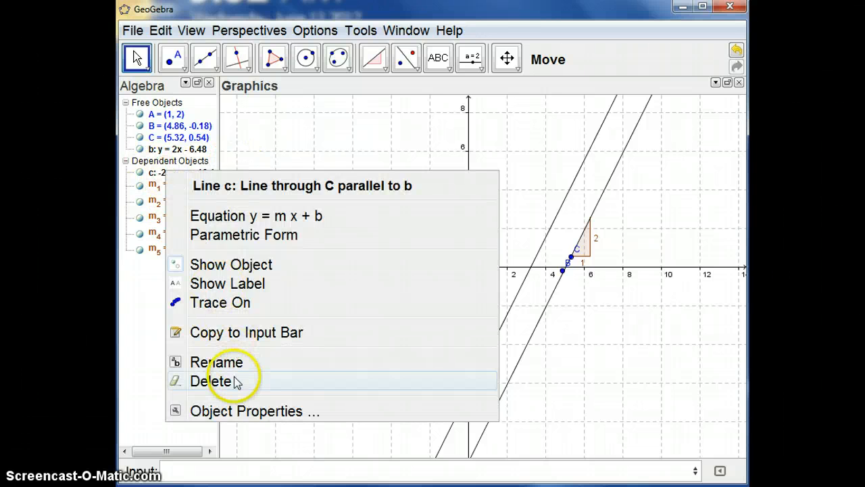
left_click(212, 380)
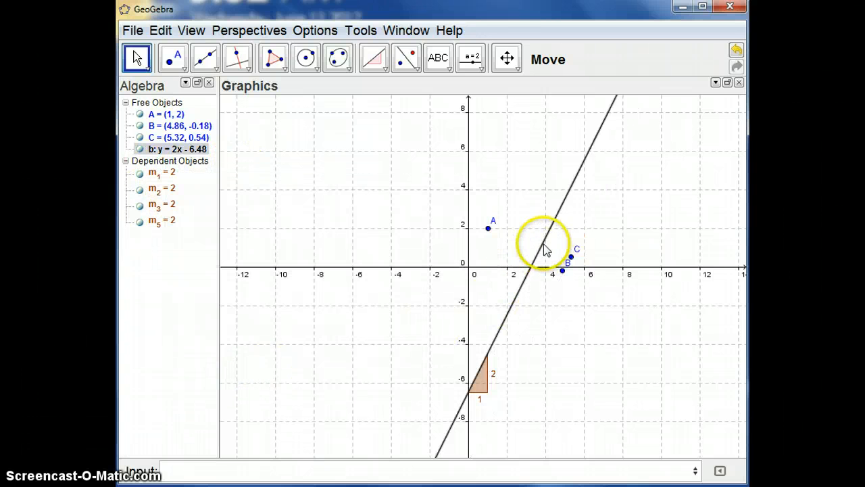
right_click(546, 245)
left_click(590, 455)
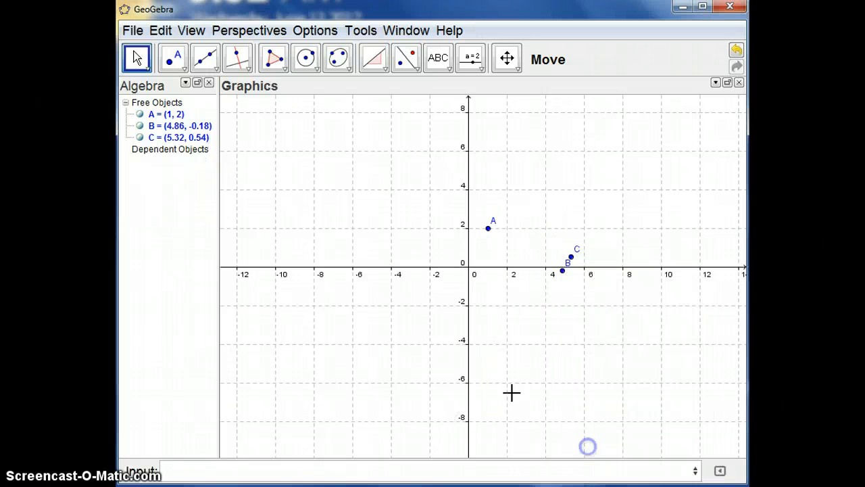
Step: Delete the points A and B
left_click(169, 114)
key("Delete")
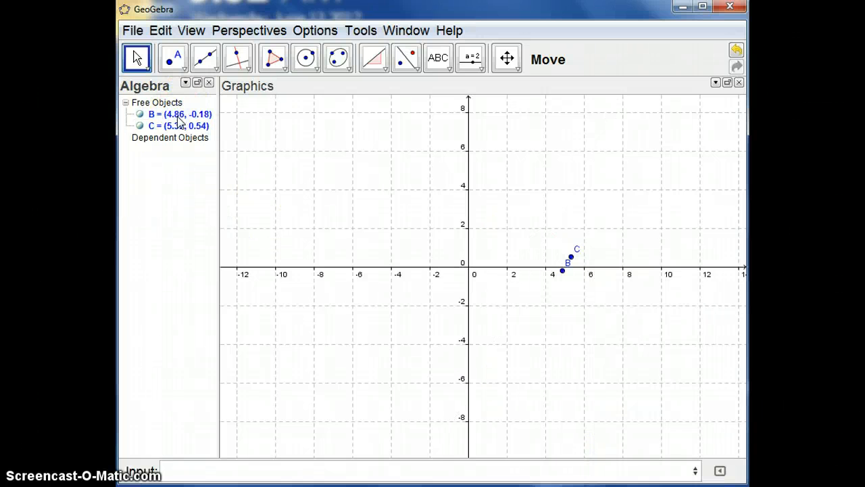
left_click(177, 115)
key("Delete")
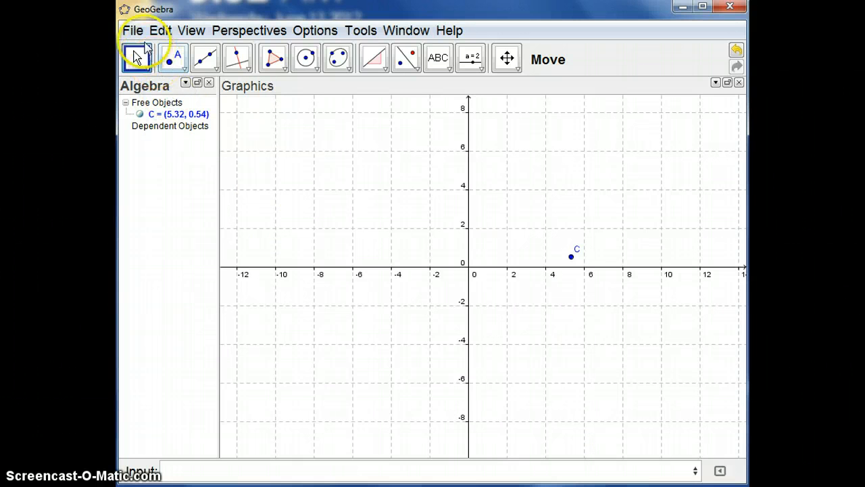
Step: Start a new blank construction in place of the current one
left_click(140, 39)
left_click(134, 31)
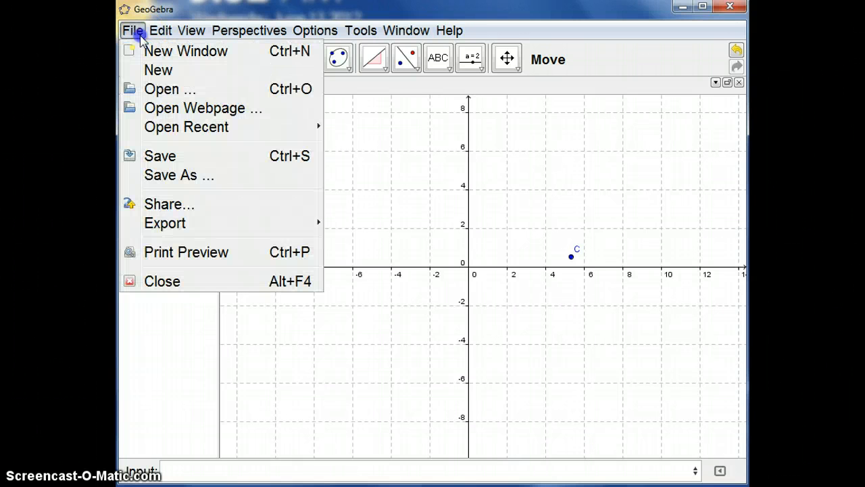
left_click(139, 70)
left_click(405, 265)
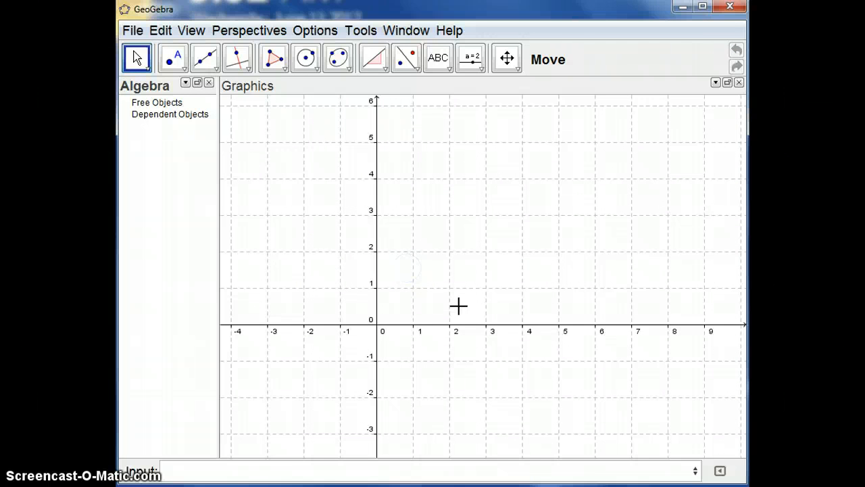
Step: Graph the quadratic function f(x)=x^2+2x+3
left_click(428, 466)
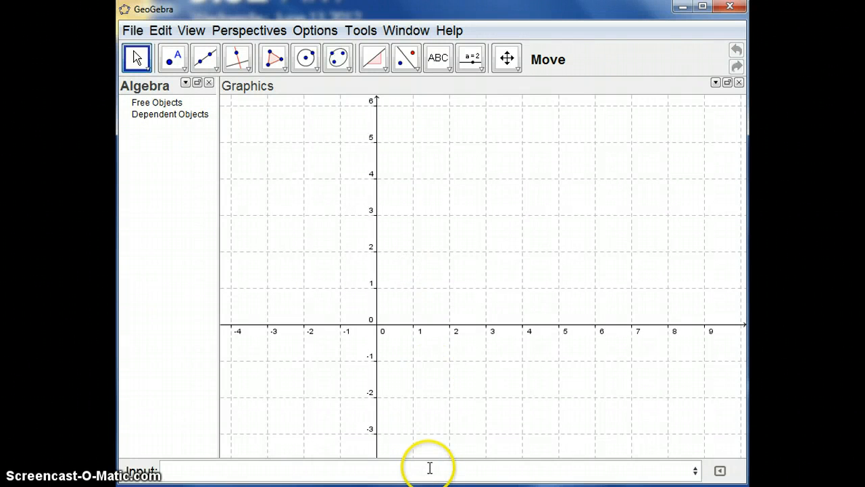
left_click(431, 468)
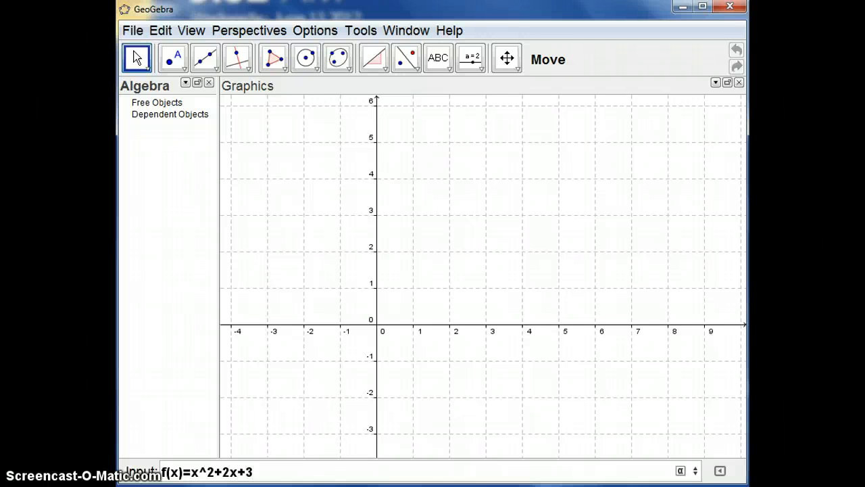
left_click(201, 473)
left_click(308, 473)
key("Return")
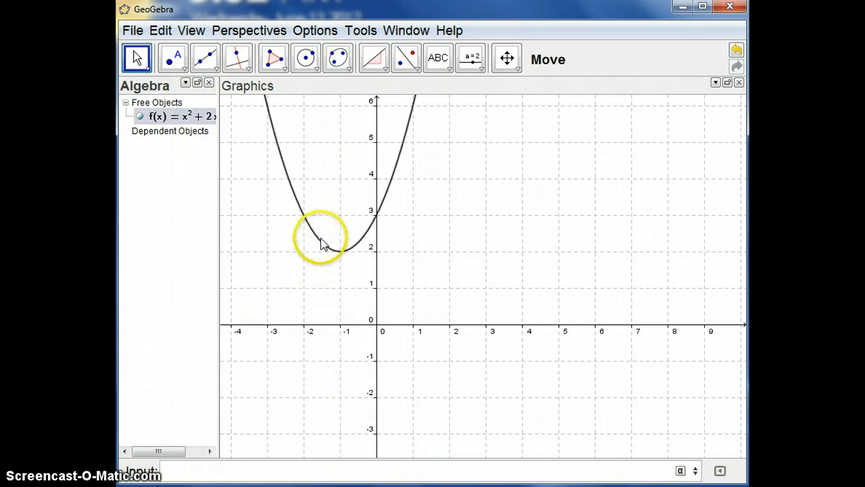
Step: Widen the algebra view to show the function's equation and move the parabola until its vertex lies at about (-0.7, 2.5)
left_click_drag(322, 243, 431, 322)
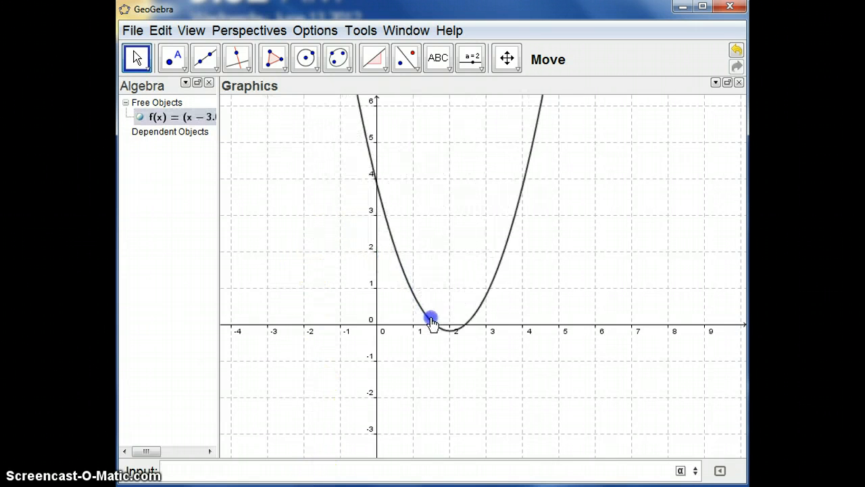
left_click_drag(218, 135, 321, 147)
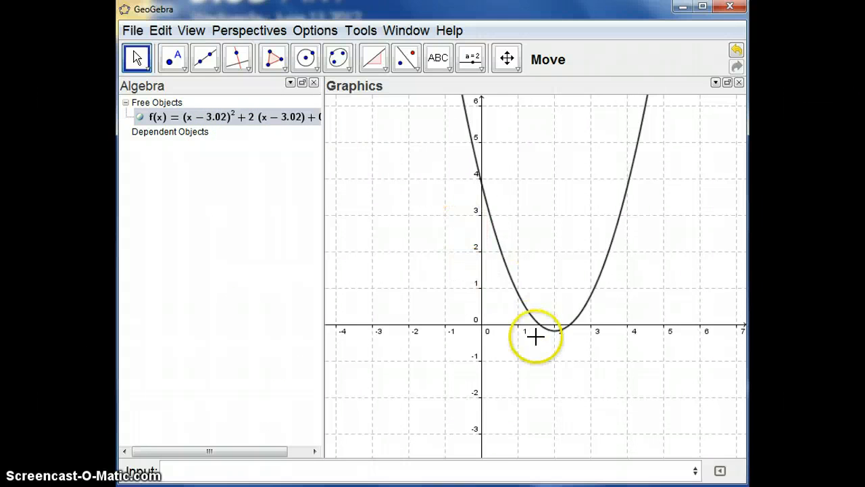
left_click_drag(550, 332, 454, 232)
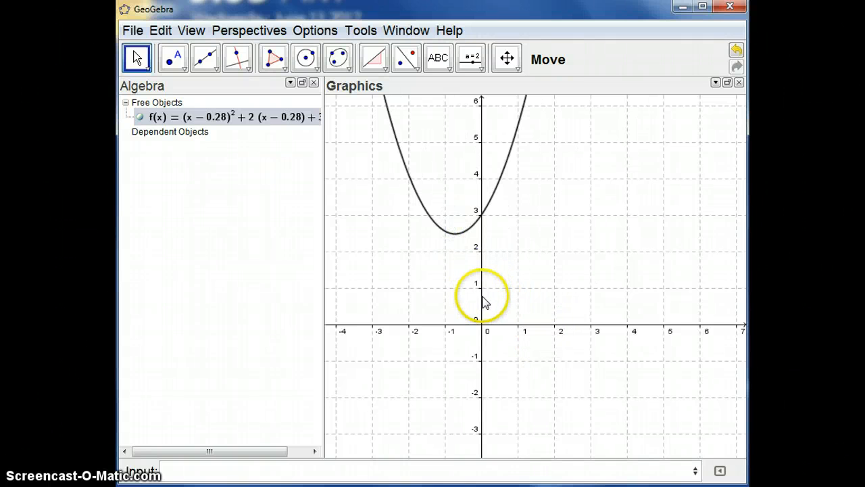